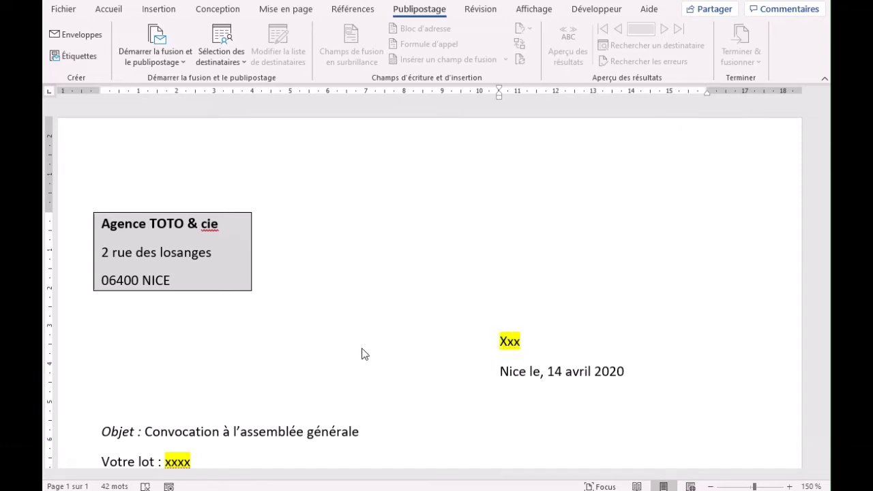
scroll(363, 349, down, 3)
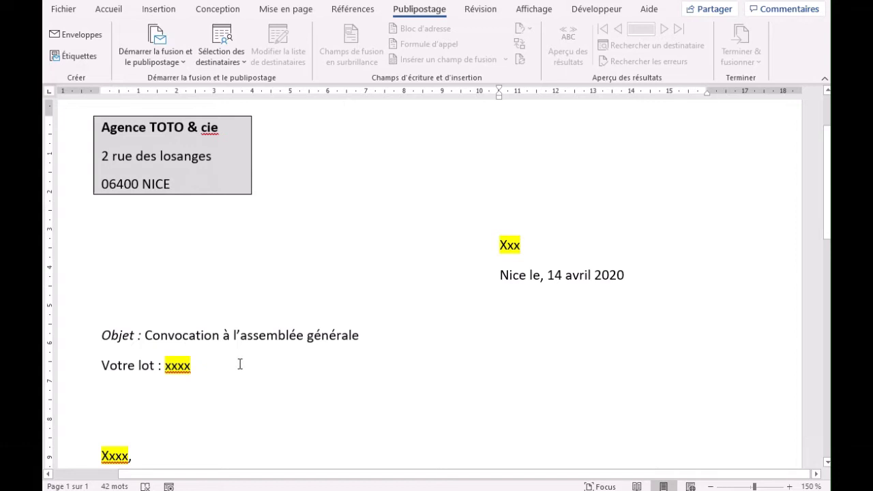
scroll(240, 364, down, 2)
scroll(240, 364, down, 2)
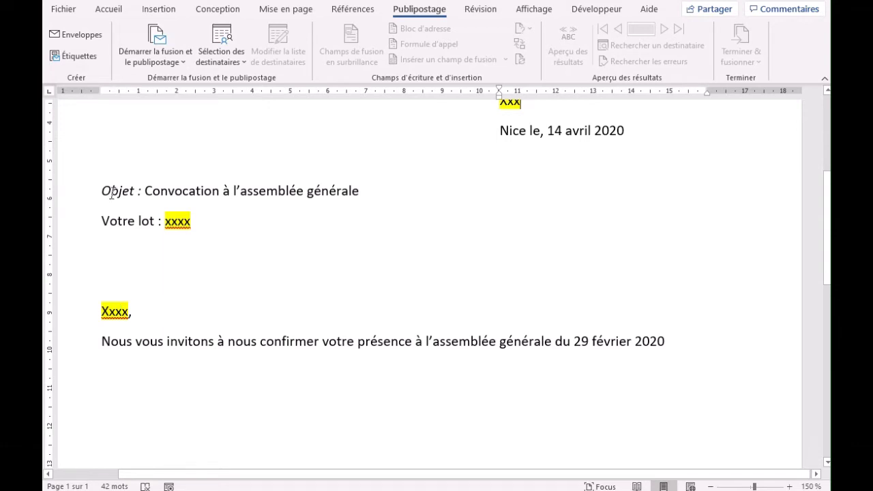
scroll(229, 186, up, 4)
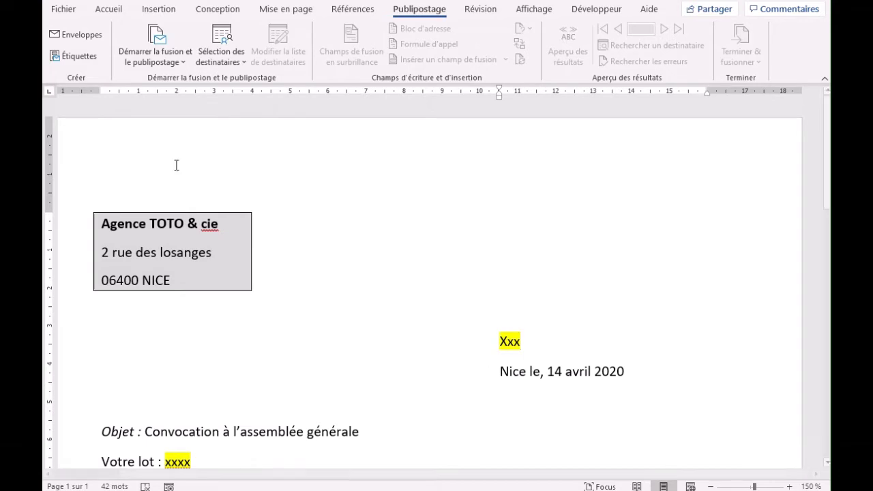
- Reset the letter to a normal Word document and run the step-by-step merge wizard for Lettres, using the current document as the base
click(183, 65)
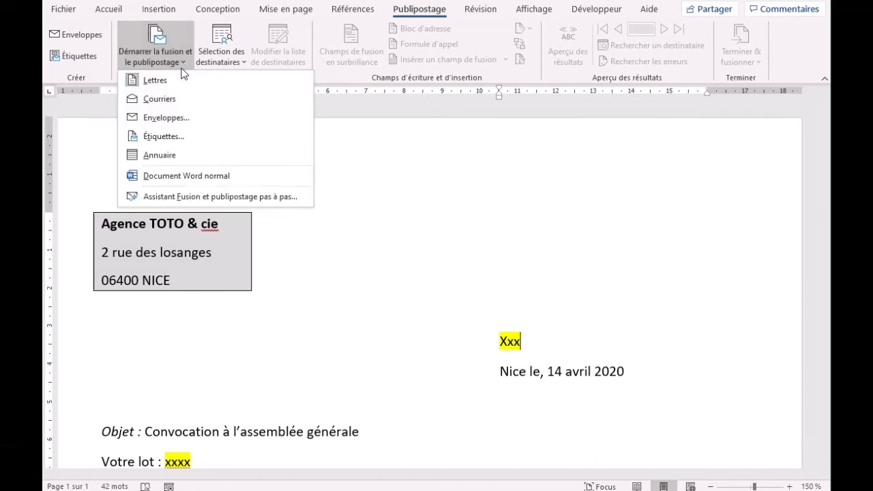
click(212, 179)
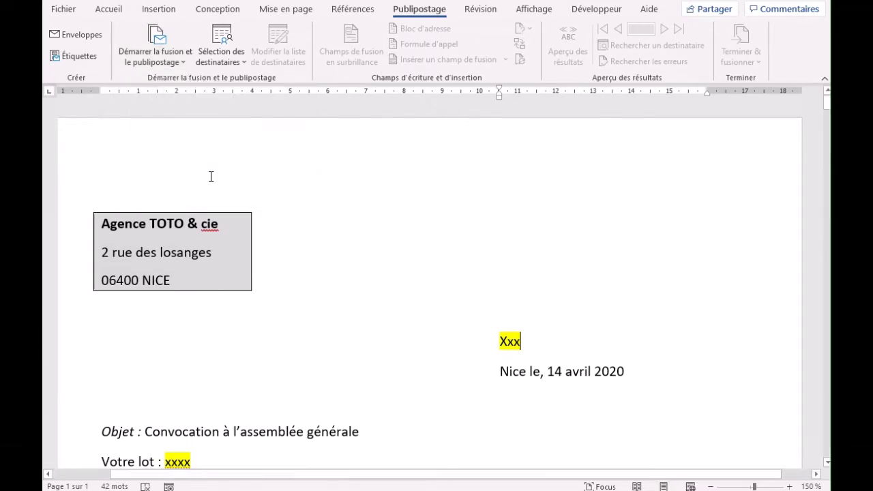
click(186, 63)
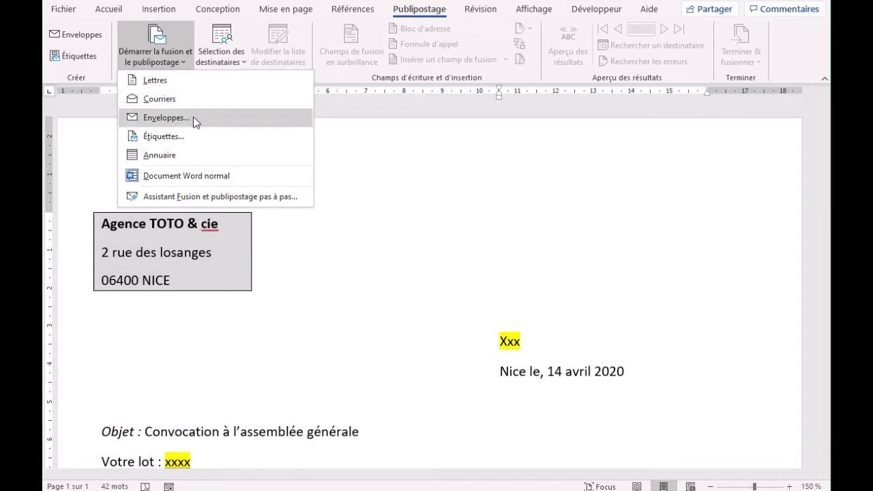
click(256, 196)
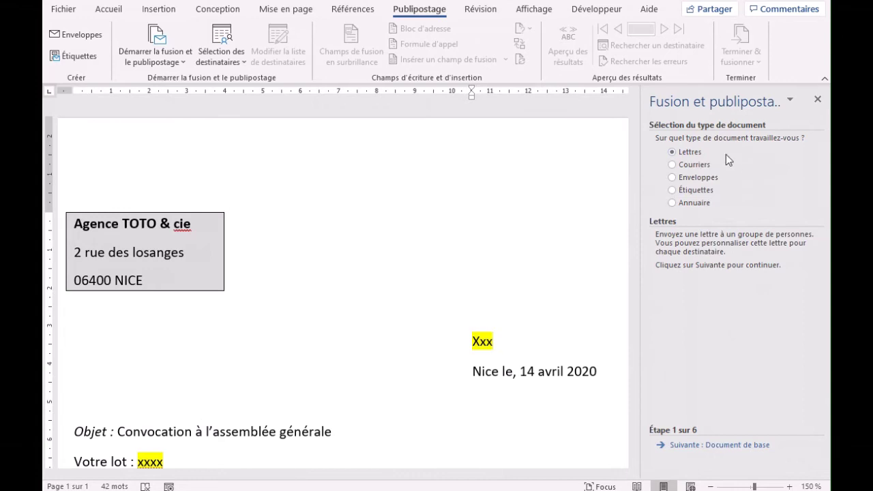
click(733, 445)
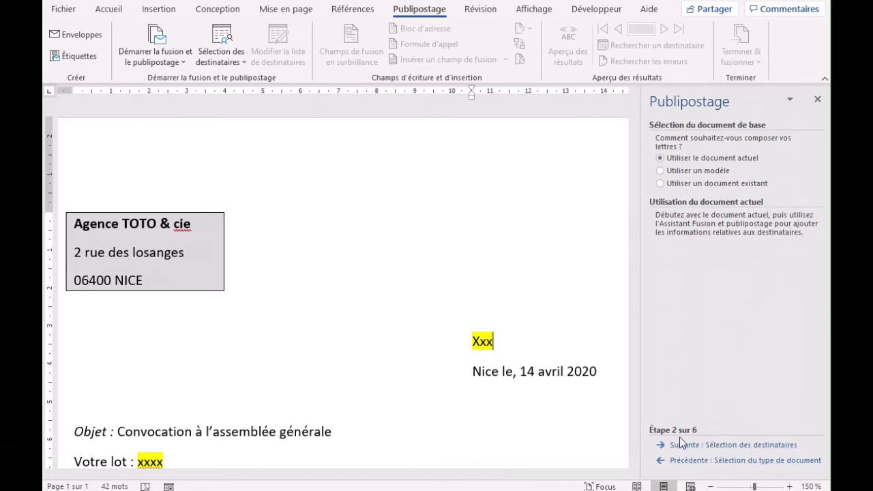
click(725, 446)
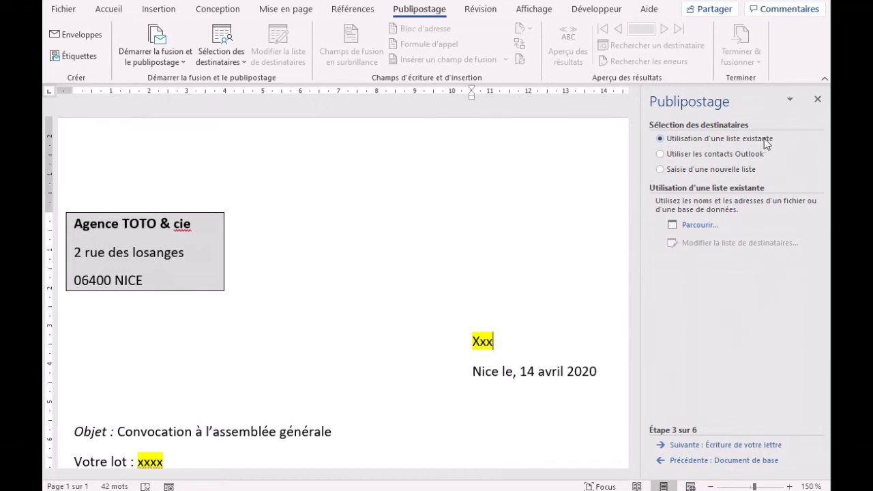
- Connect an existing recipient list: table Feuil1$ of base_propriétaires in the Ex_14_publipostage Syndic exercise folder, with the first row as column headers
click(699, 226)
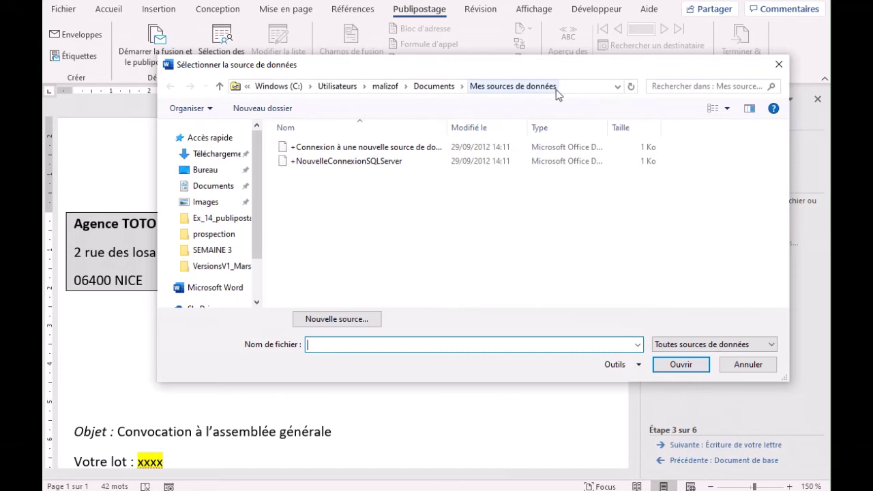
click(201, 171)
double_click(321, 232)
click(373, 176)
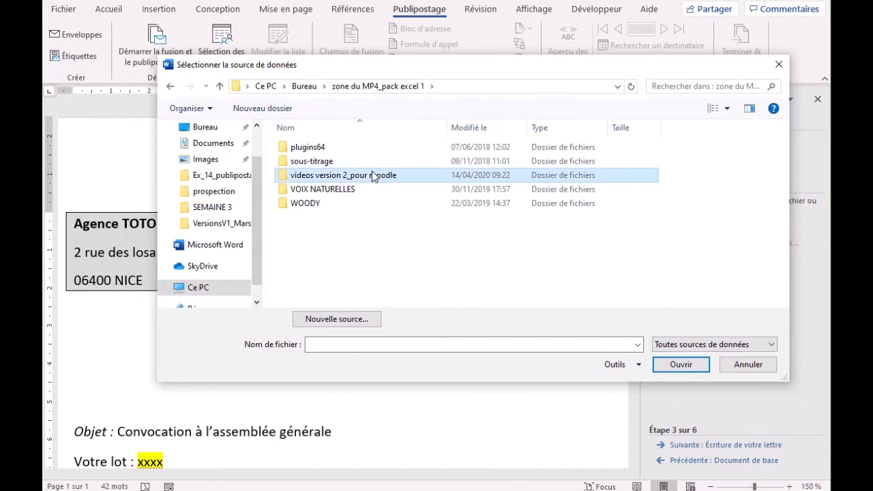
double_click(373, 175)
double_click(338, 189)
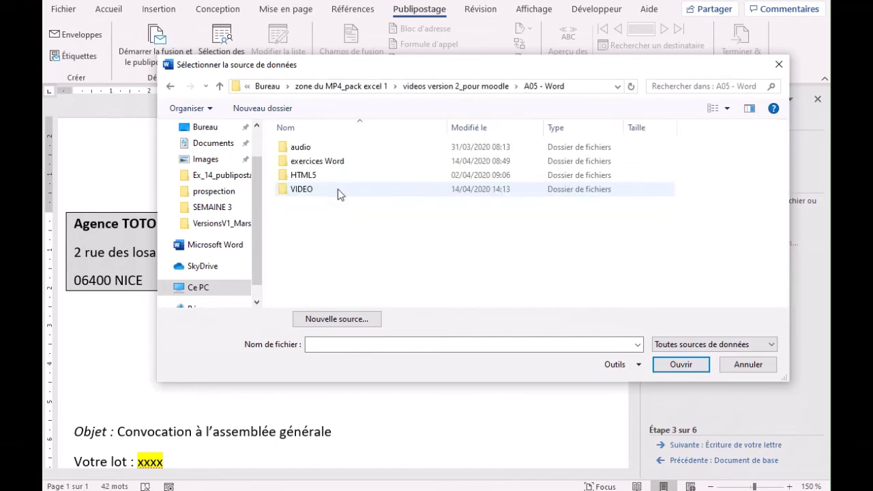
double_click(346, 161)
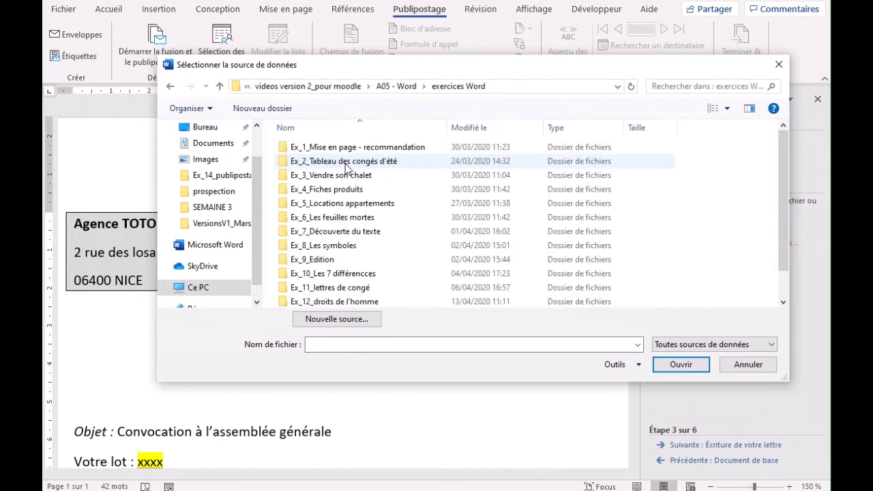
scroll(348, 273, down, 1)
double_click(353, 301)
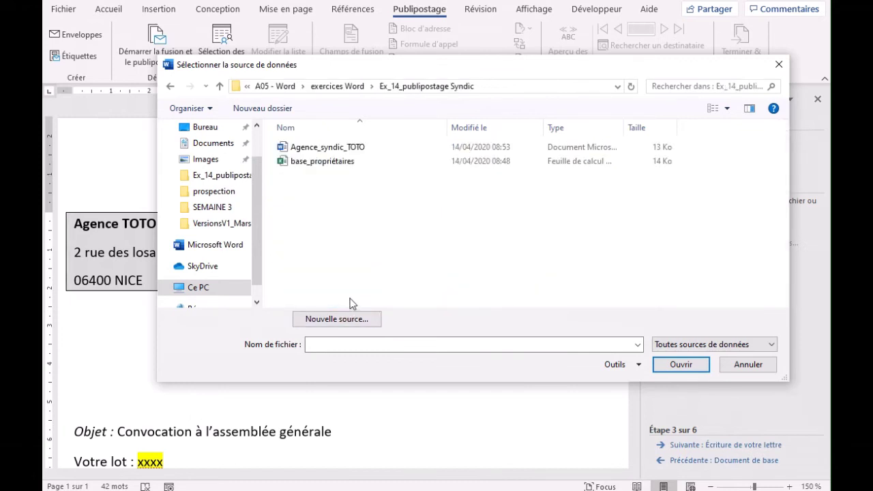
click(318, 164)
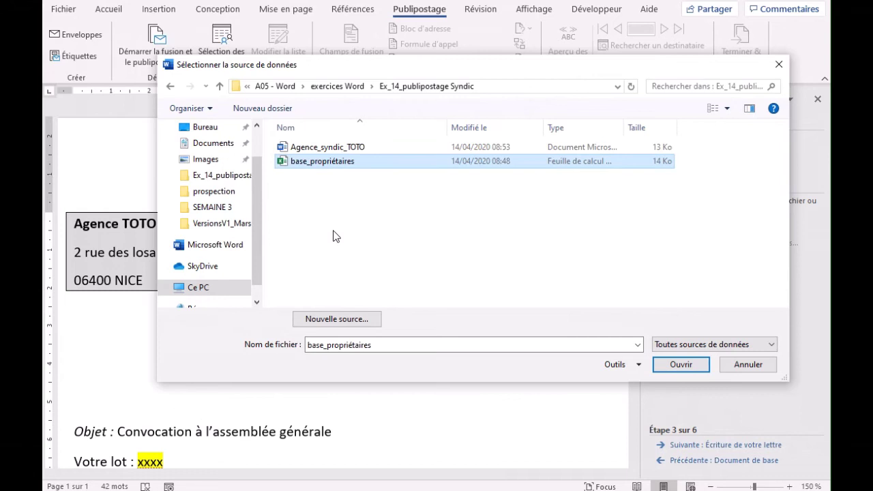
click(692, 364)
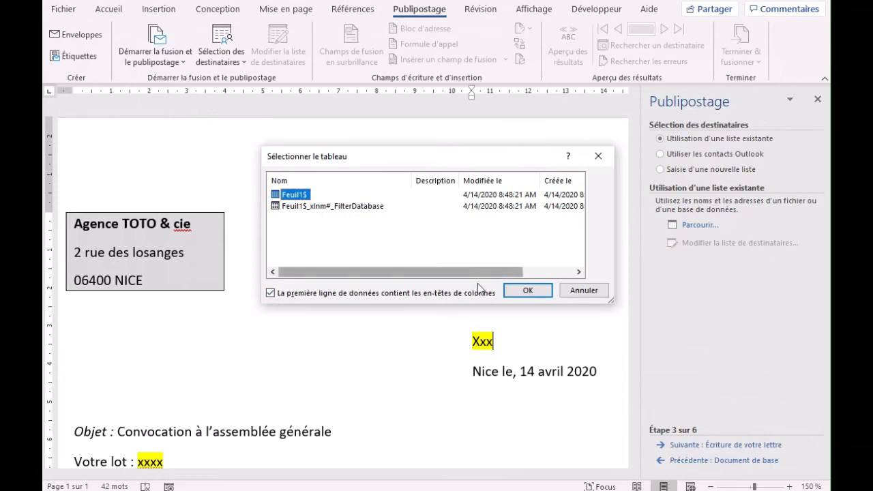
click(528, 291)
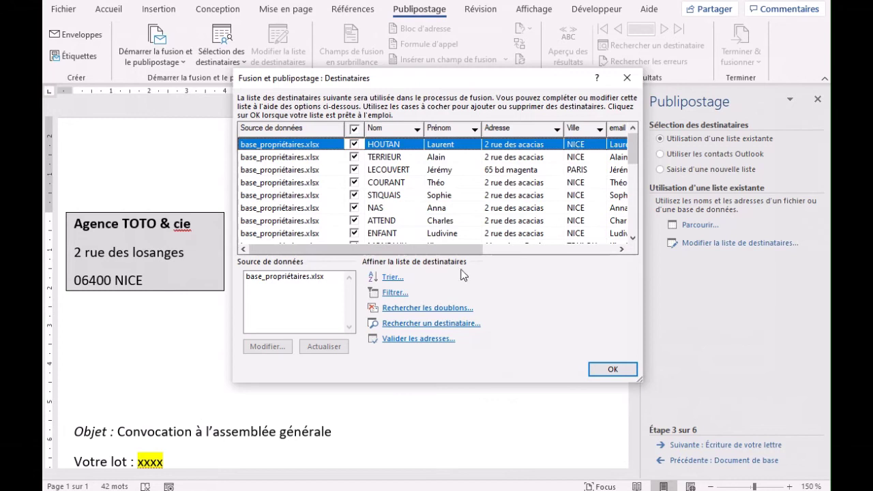
- Review the remaining recipient columns and accept the full list, advance the wizard to the letter-writing stage and close it
drag(469, 249, 621, 250)
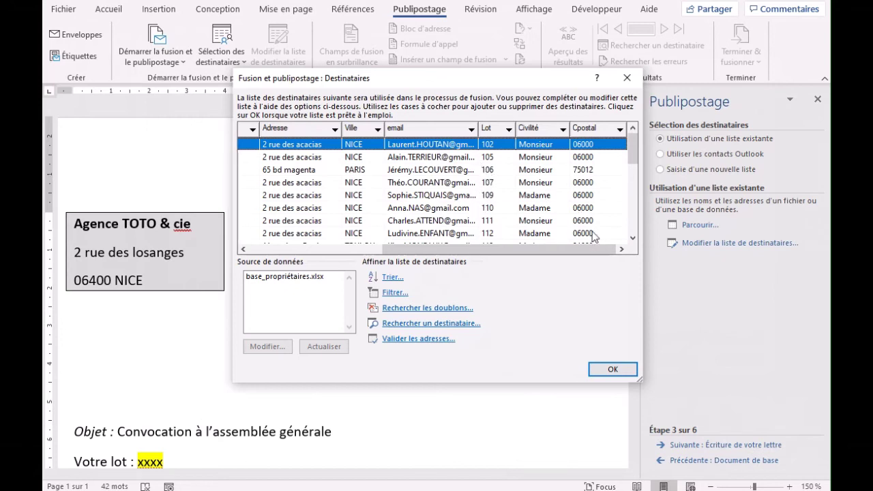
click(617, 369)
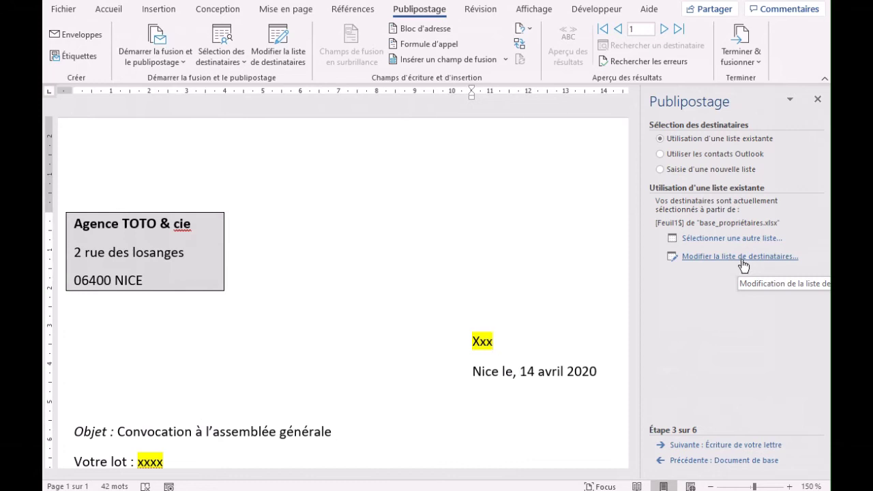
click(714, 448)
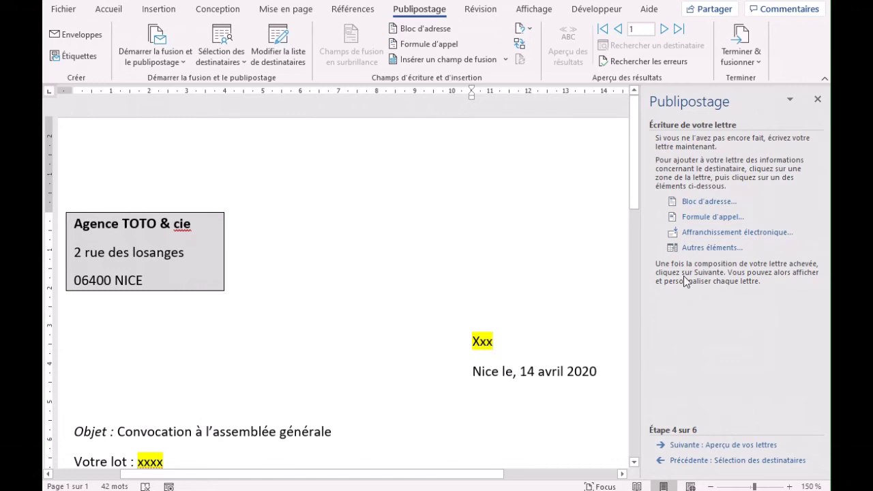
click(818, 99)
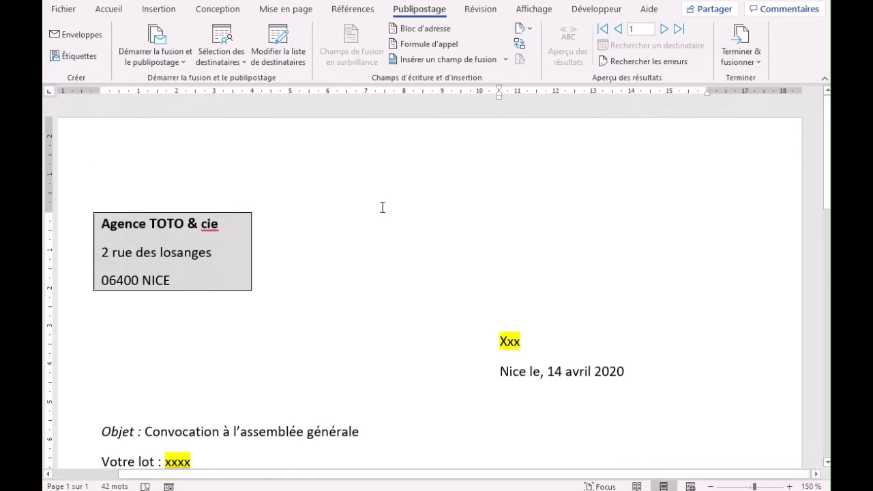
- Replace the Xxx placeholder above the date with the Prénom and Nom merge fields separated by a space, keeping the date on its own line
double_click(508, 339)
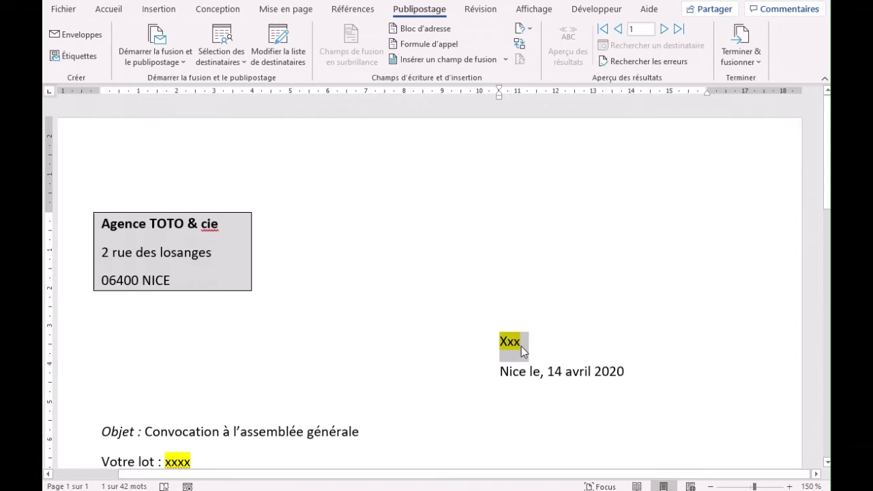
click(504, 60)
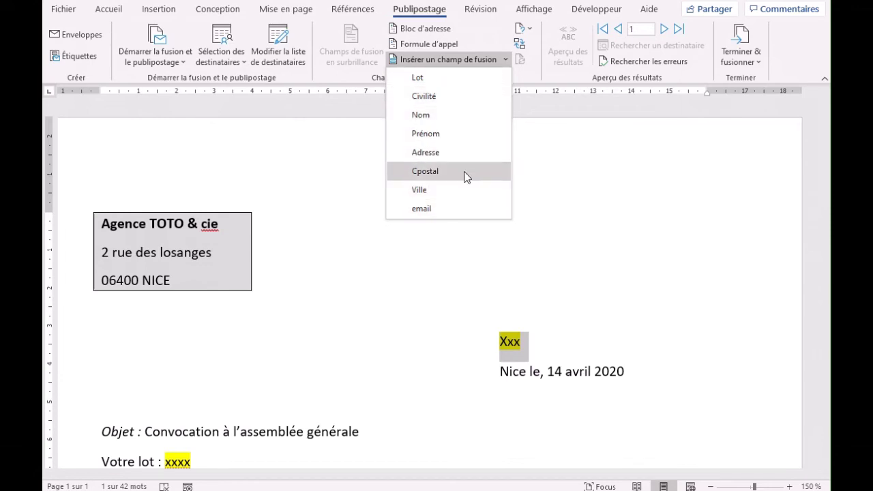
click(436, 139)
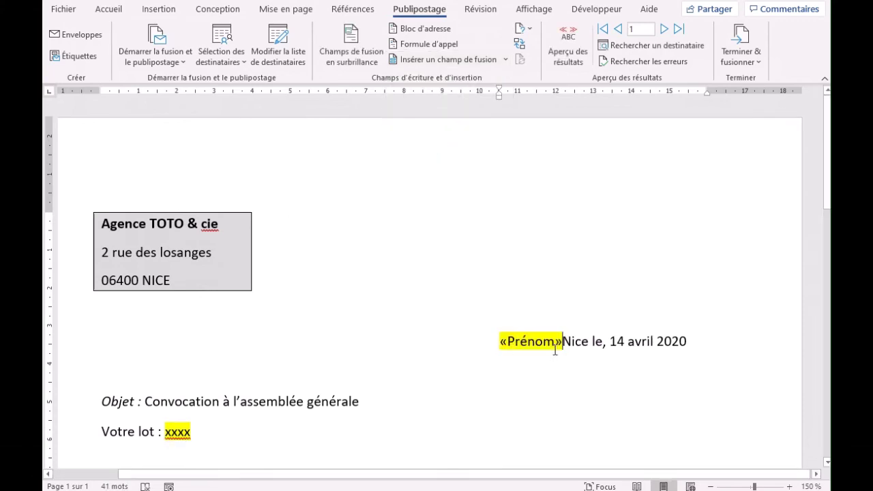
key(Return)
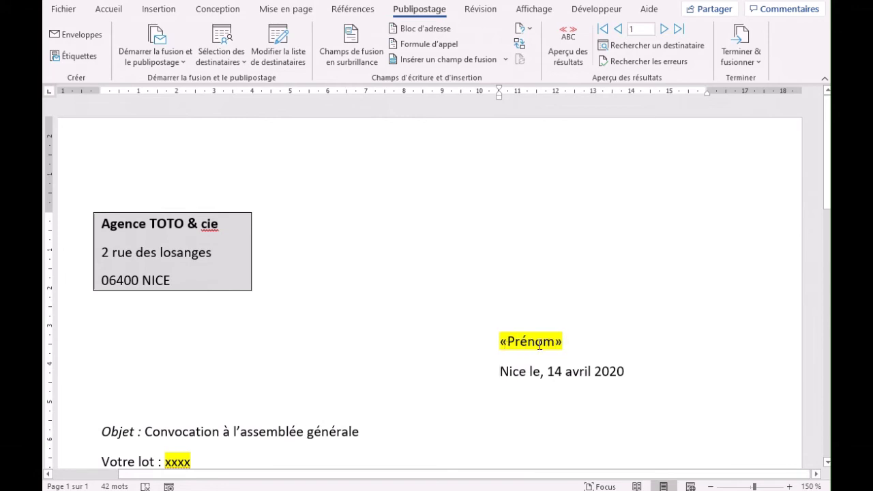
click(588, 339)
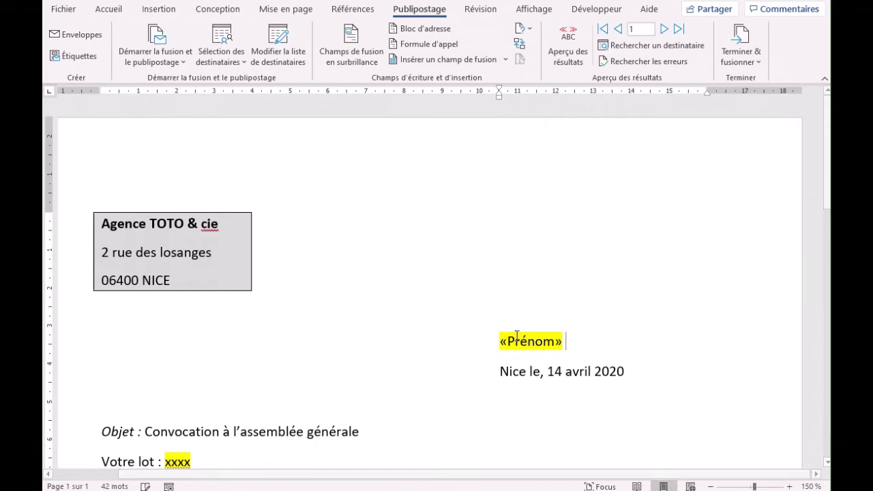
click(506, 59)
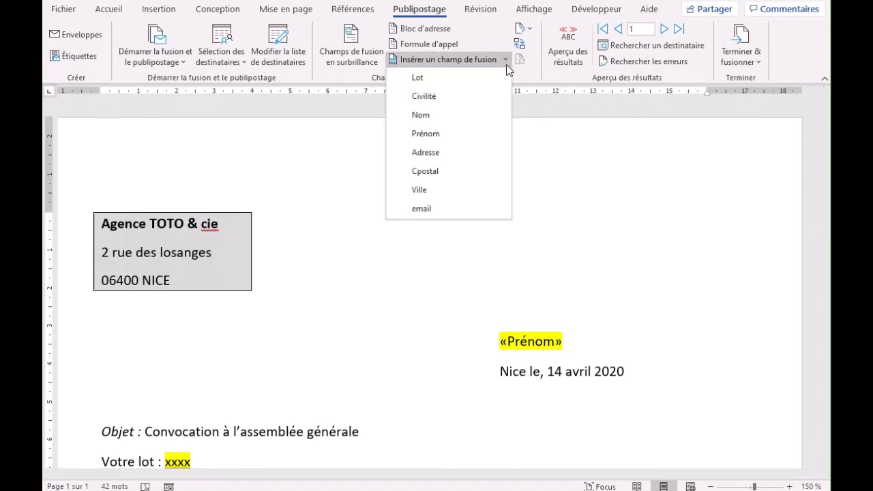
click(455, 114)
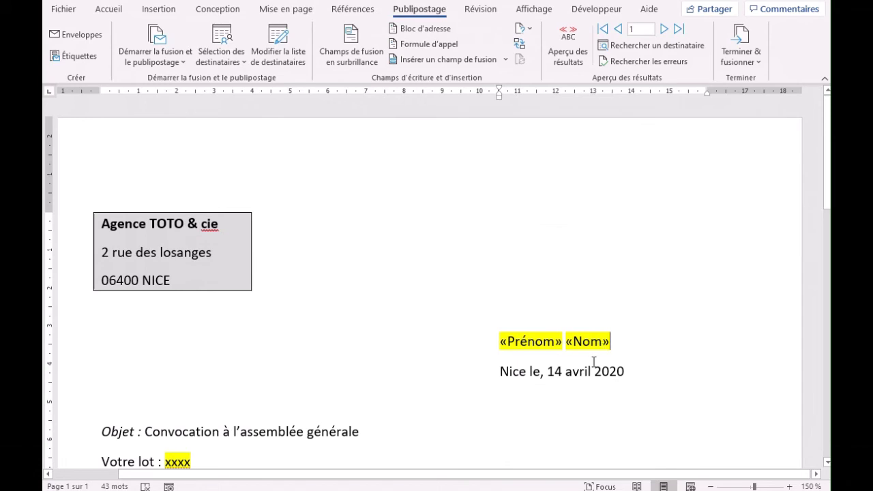
- Below the name fields, add the Adresse merge field on one line and Cpostal and Ville, separated by a space, on the following line
key(Return)
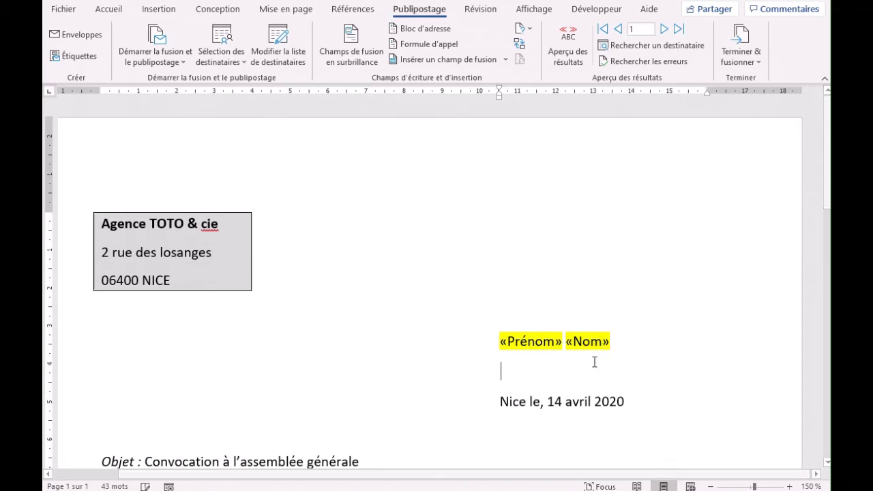
click(505, 61)
click(464, 151)
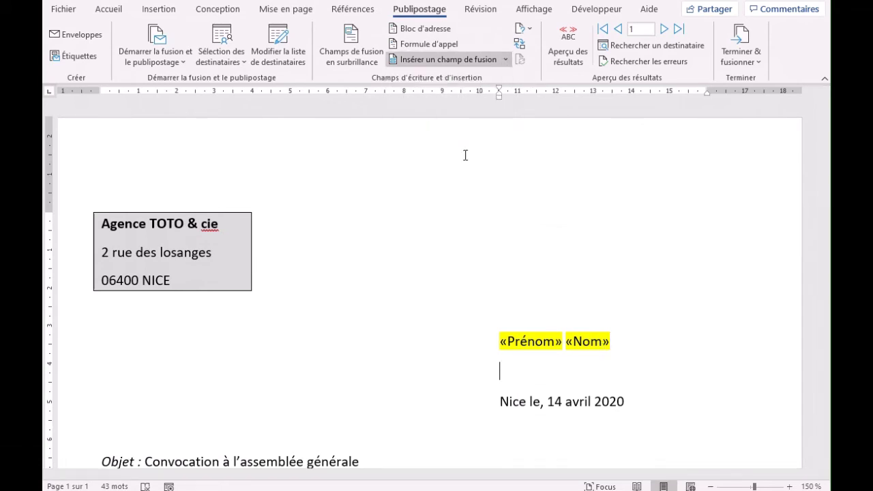
key(Return)
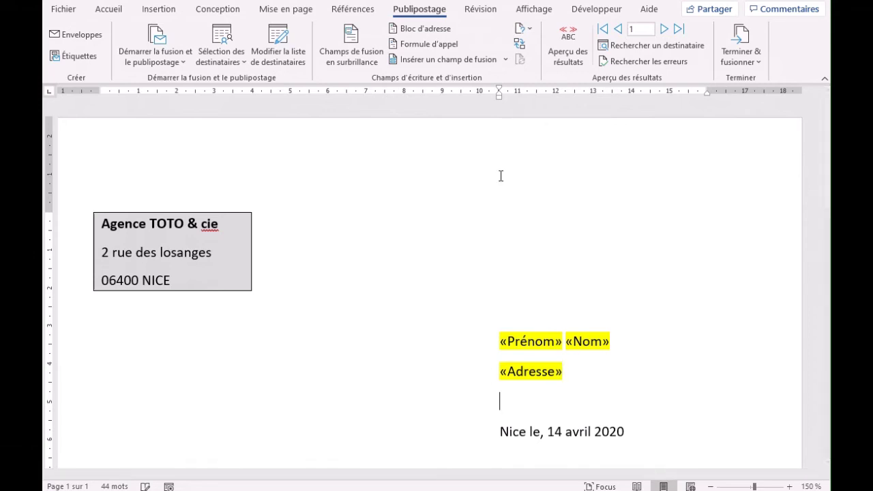
click(506, 60)
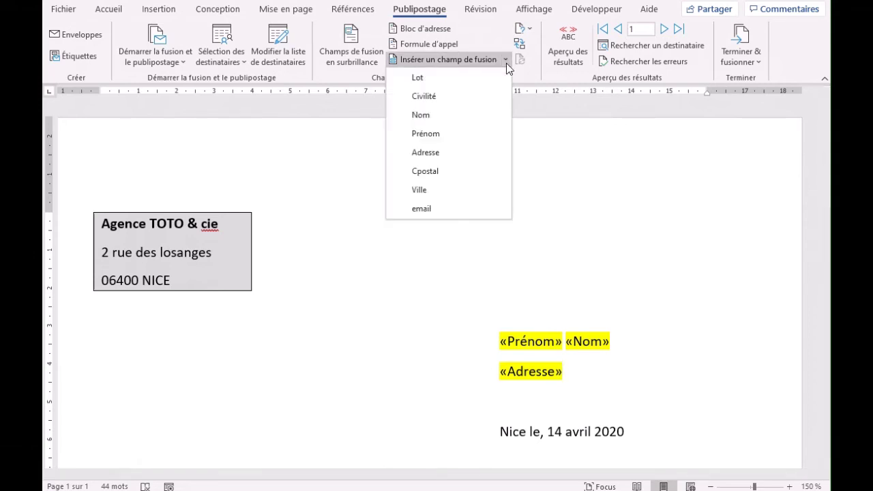
click(456, 172)
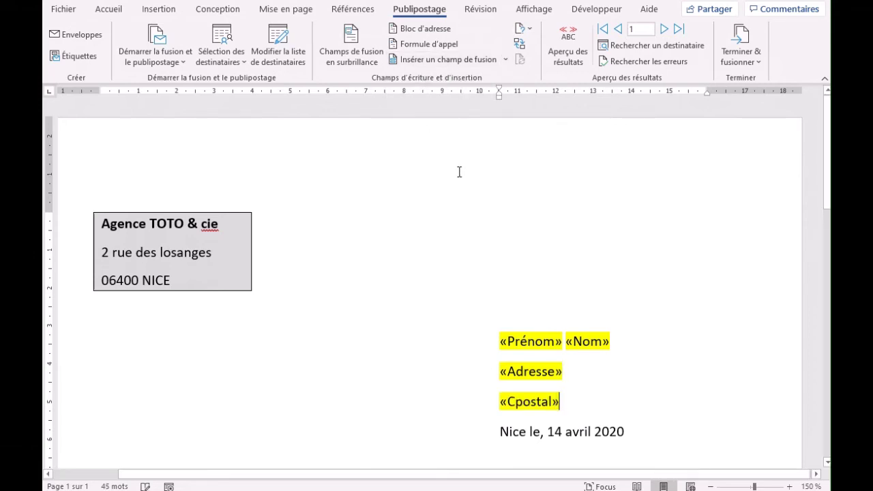
click(506, 60)
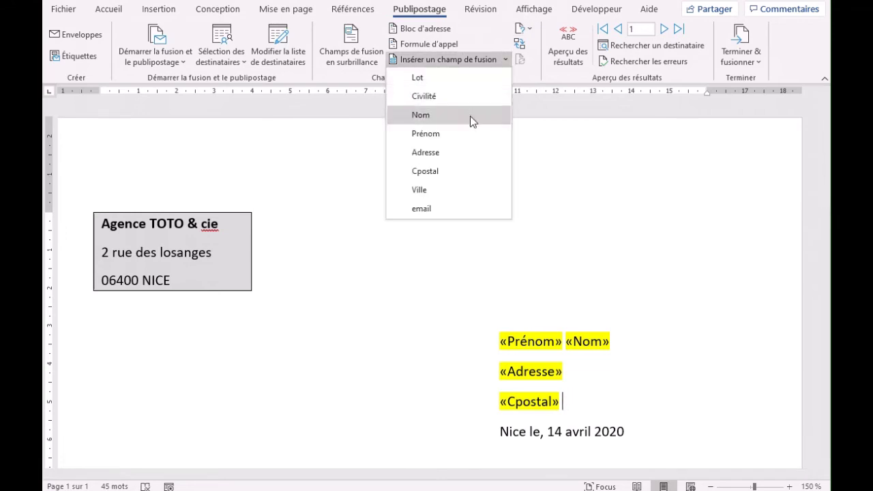
click(448, 191)
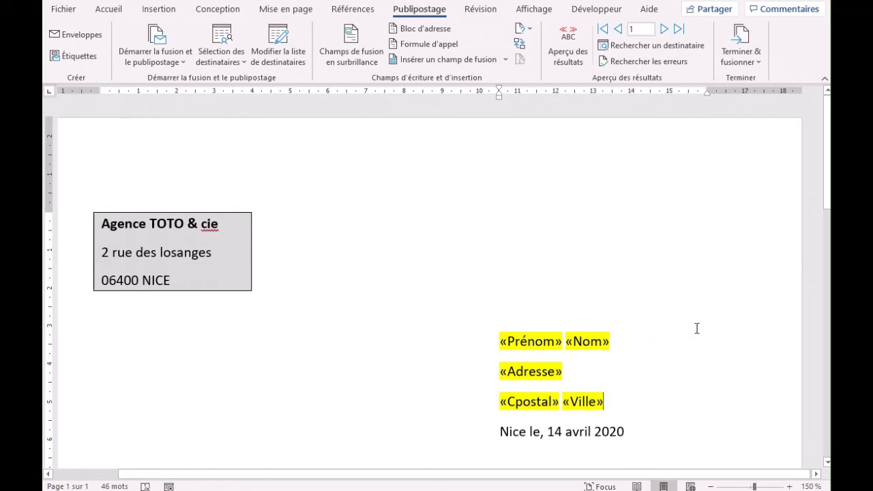
- Replace the xxxx placeholder after "Votre lot :" with the Lot merge field and the Xxxx salutation placeholder with the Civilité field
scroll(696, 328, down, 5)
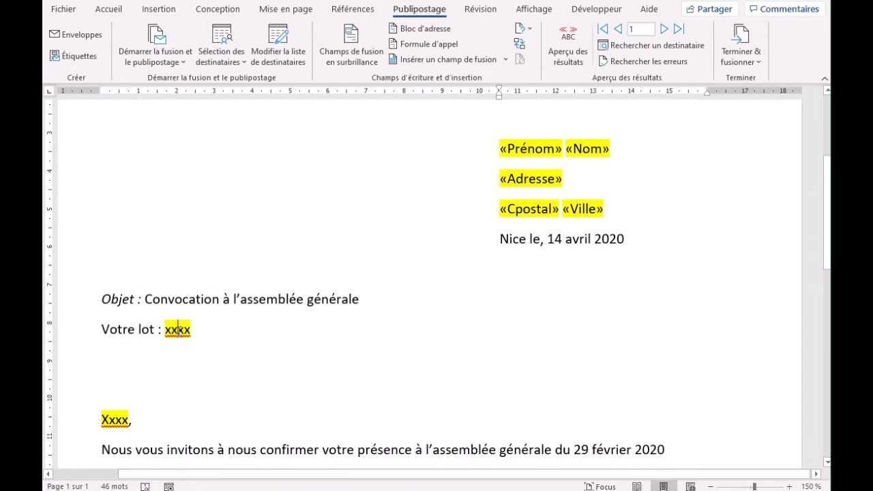
double_click(173, 326)
click(505, 61)
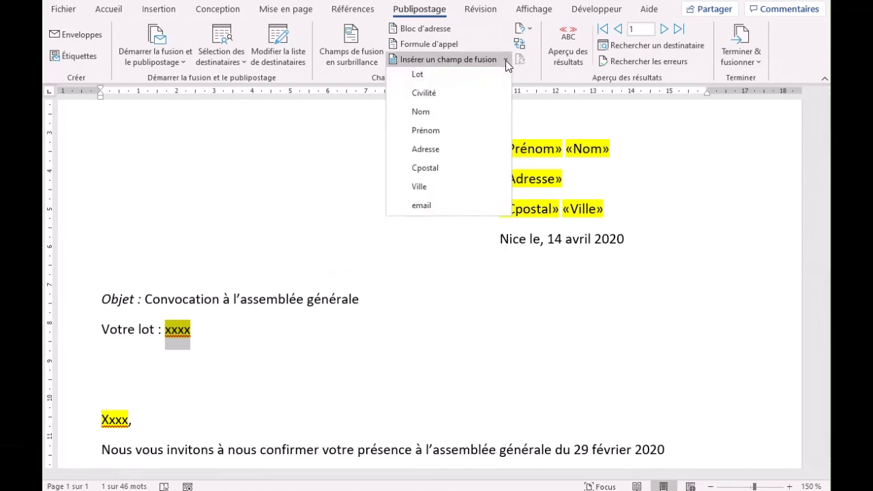
click(456, 79)
scroll(174, 374, down, 1)
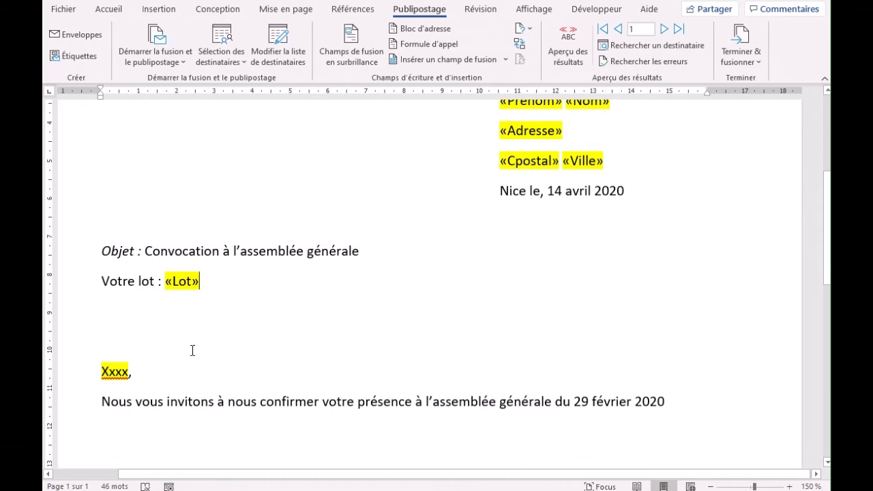
double_click(116, 370)
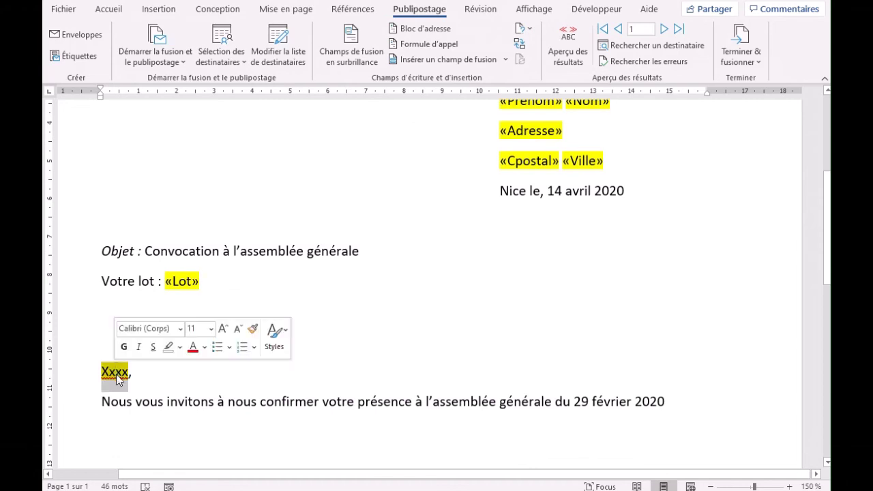
click(506, 62)
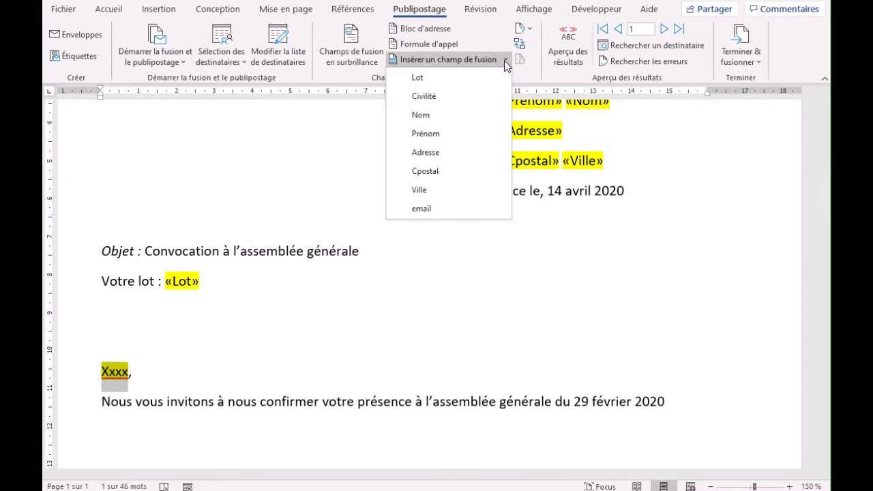
click(482, 93)
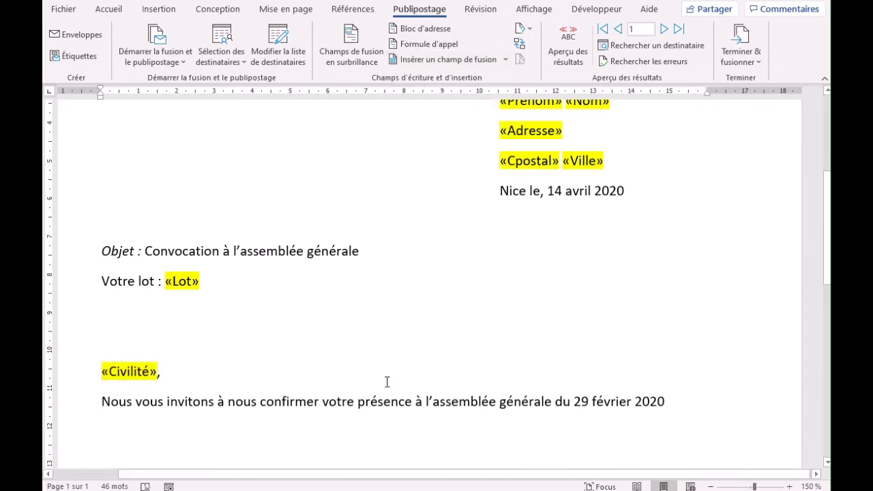
- Review the whole letter to check that every placeholder has been replaced by a merge field
scroll(432, 320, down, 4)
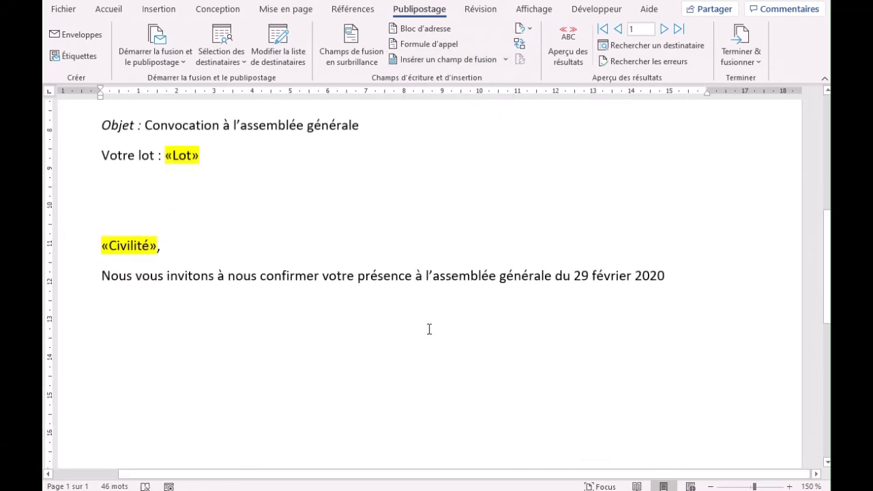
scroll(425, 318, up, 2)
scroll(426, 316, up, 3)
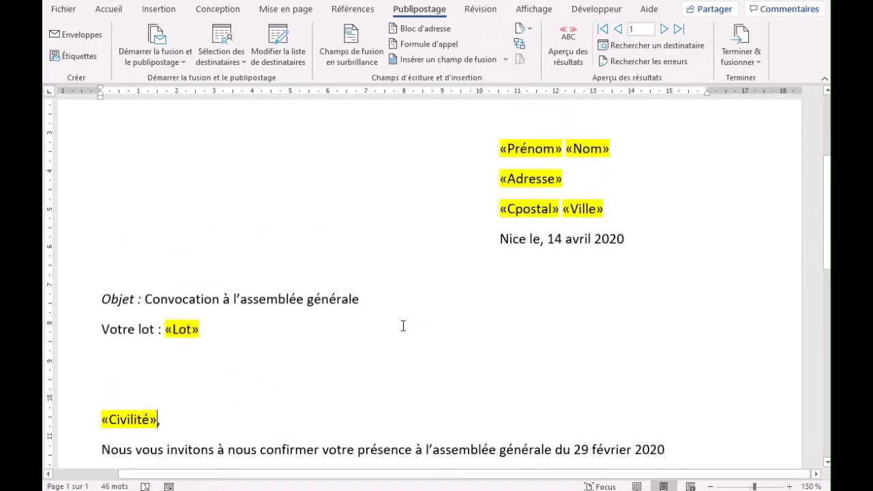
scroll(403, 326, up, 4)
scroll(403, 326, down, 6)
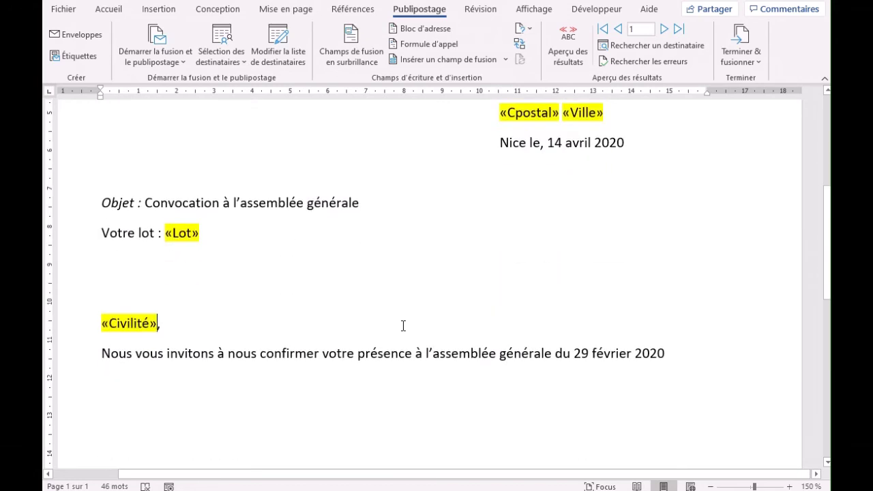
scroll(403, 326, up, 2)
scroll(403, 325, down, 3)
scroll(403, 325, up, 8)
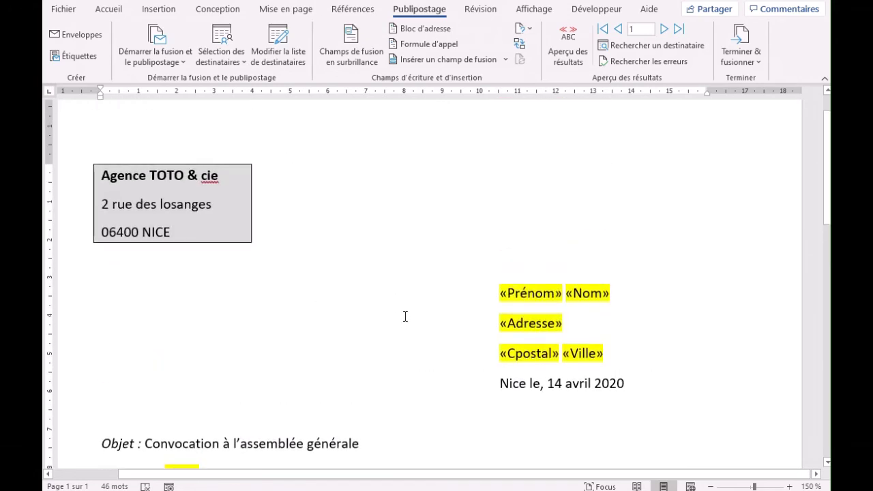
scroll(405, 317, up, 1)
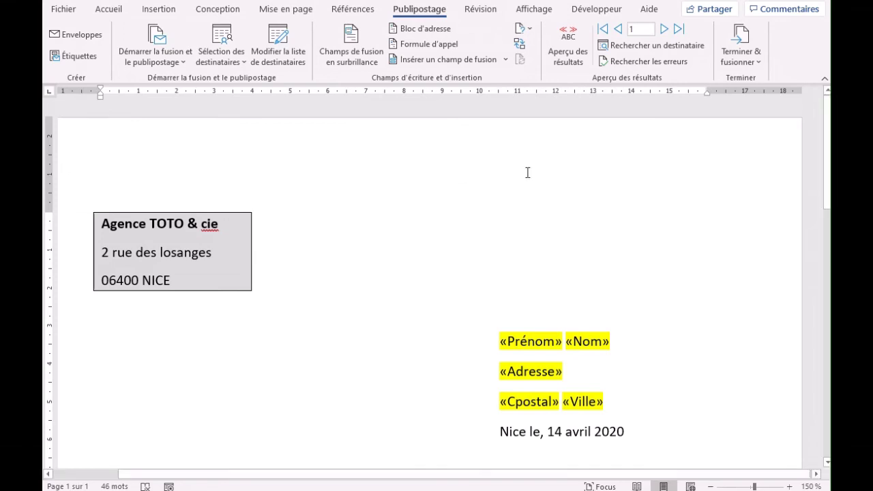
- Preview the merge results and check the address block, lot number and salutation for the first and second recipients
click(574, 53)
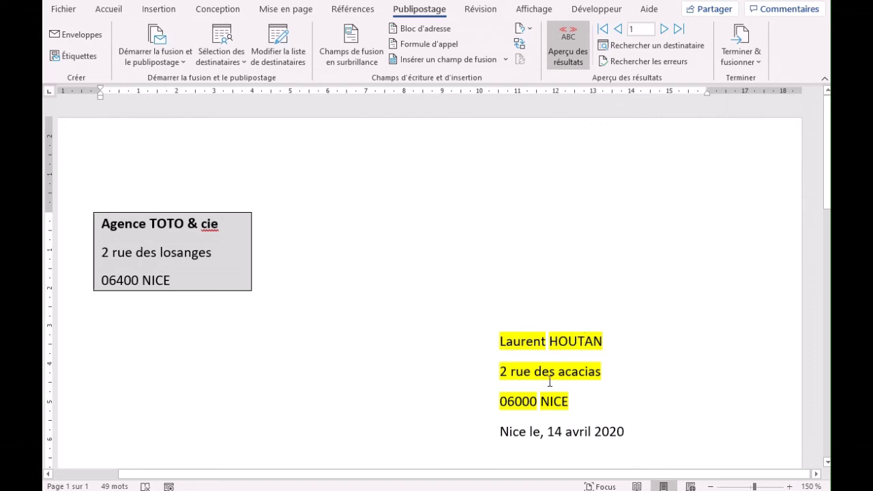
scroll(657, 283, down, 4)
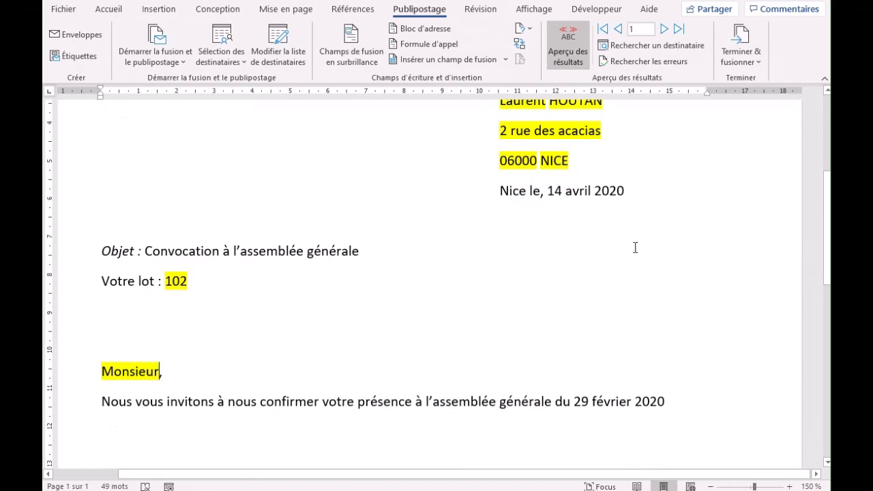
scroll(634, 248, up, 4)
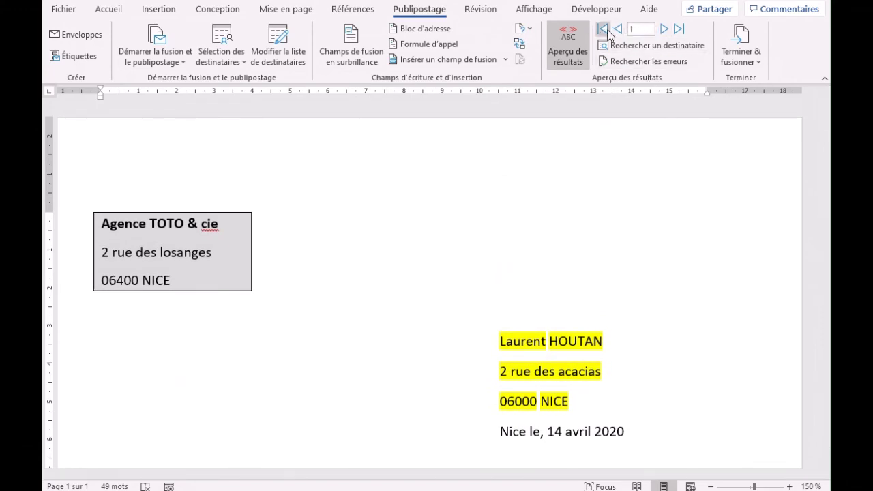
click(665, 30)
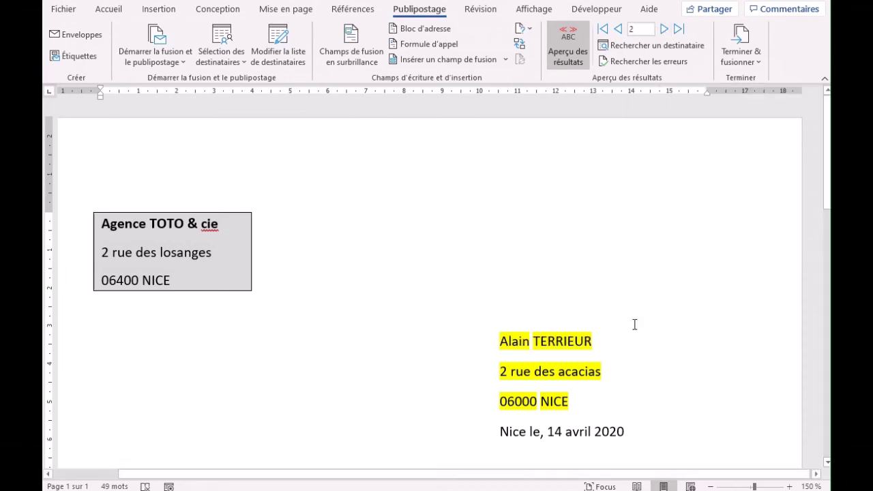
scroll(634, 325, down, 5)
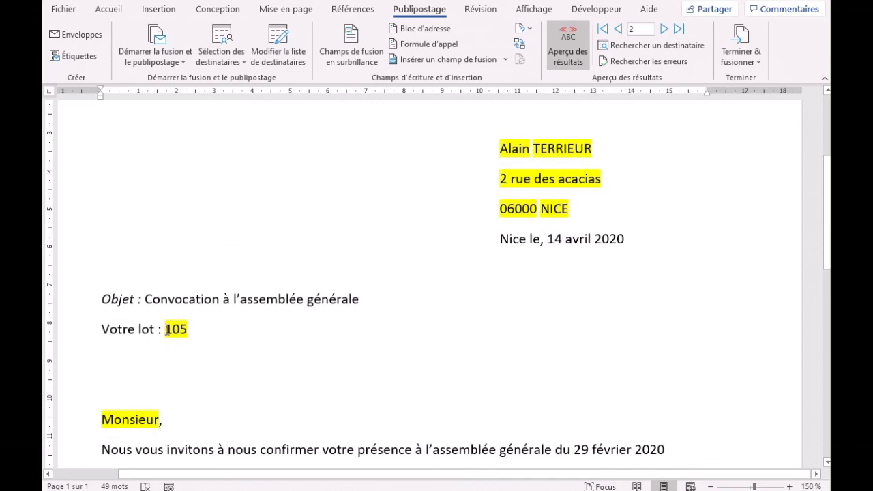
scroll(614, 314, up, 4)
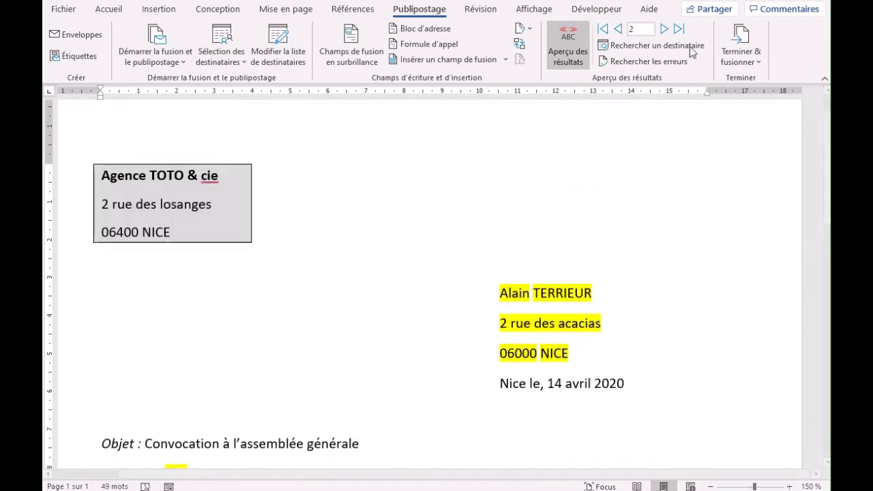
- Browse the previewed letters one by one from recipient 3 to recipient 6, and jump to the last recipient
click(664, 29)
scroll(665, 222, down, 3)
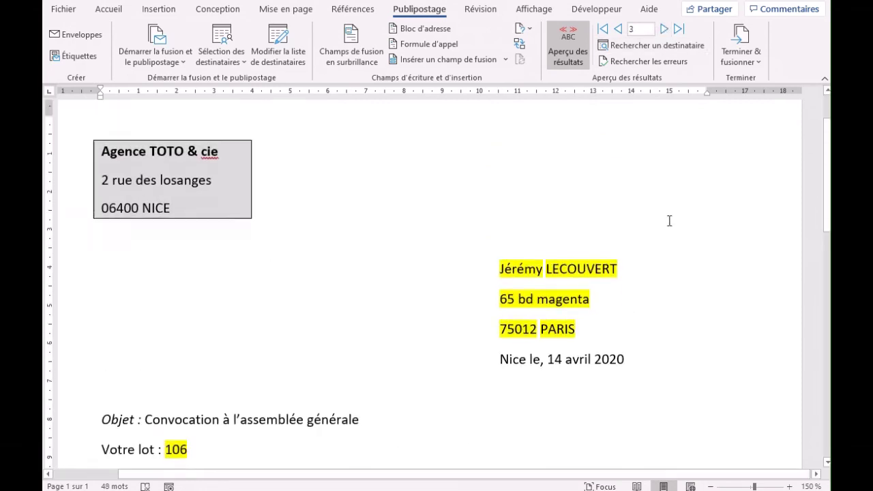
scroll(669, 220, down, 1)
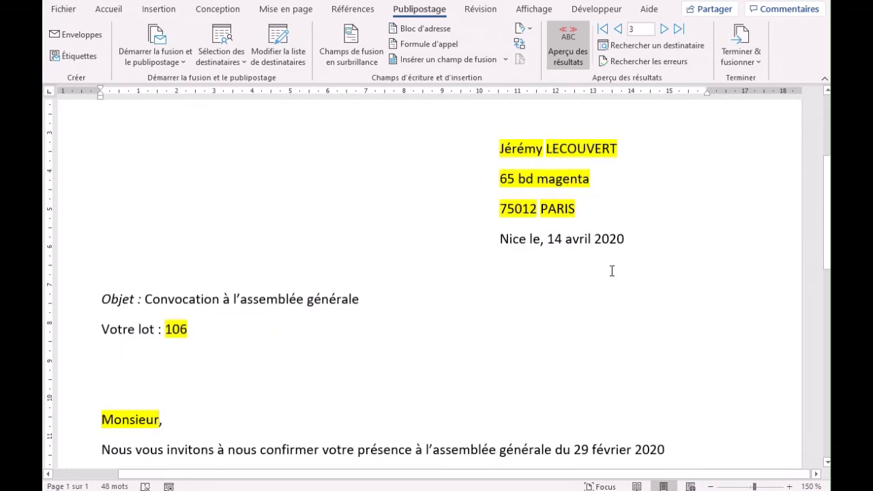
click(664, 29)
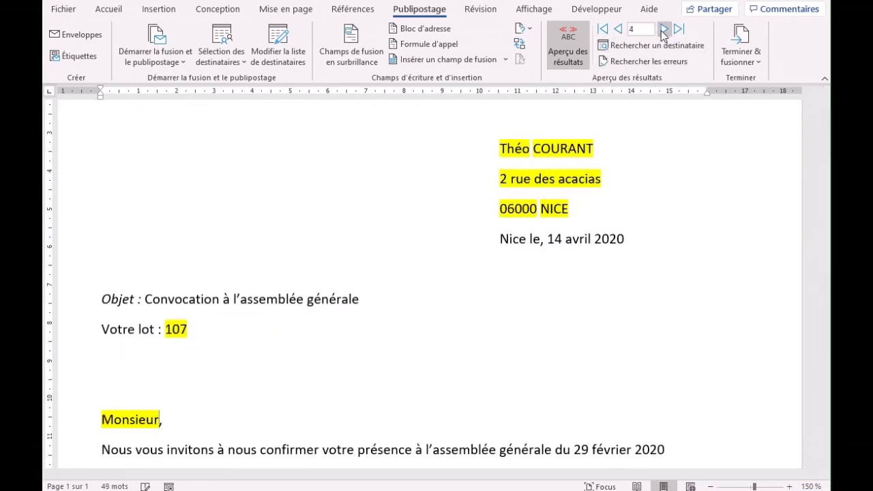
click(664, 30)
click(662, 30)
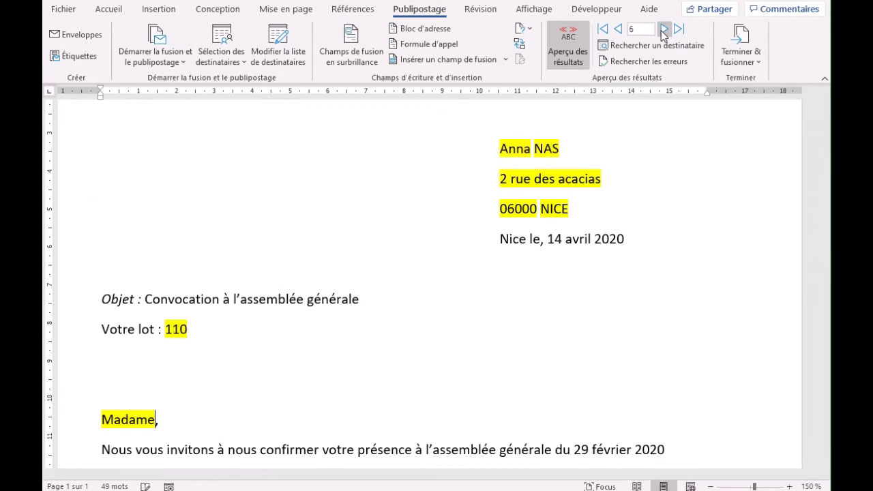
click(679, 31)
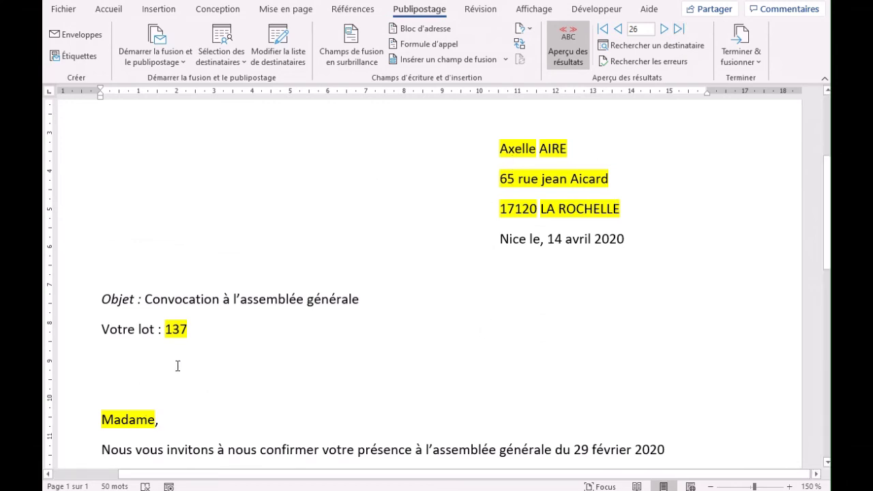
- Step back through three recipients, return to the first record and turn off the results preview
click(618, 30)
click(618, 30)
click(618, 30)
click(603, 30)
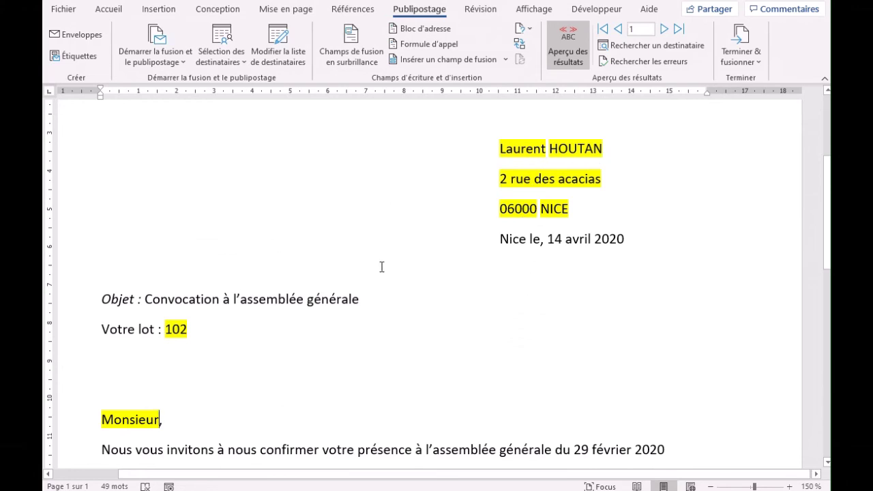
click(568, 43)
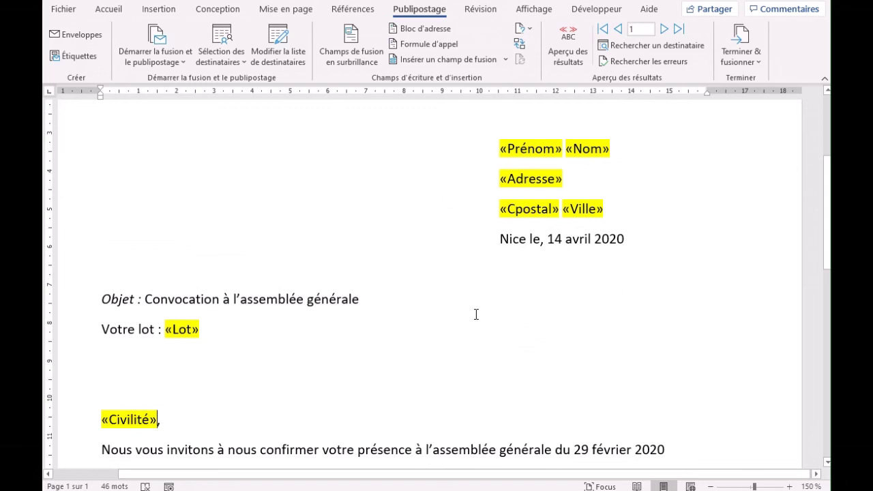
- Start finishing the merge by printing the merged documents
click(754, 62)
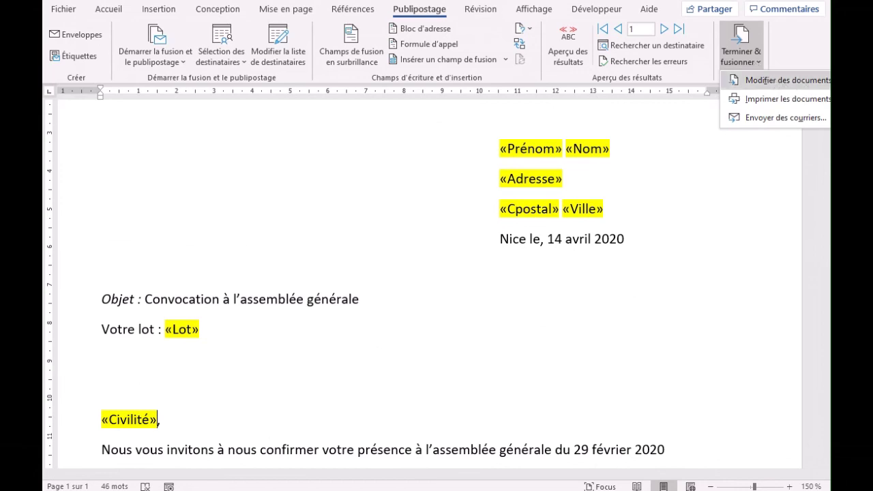
click(785, 99)
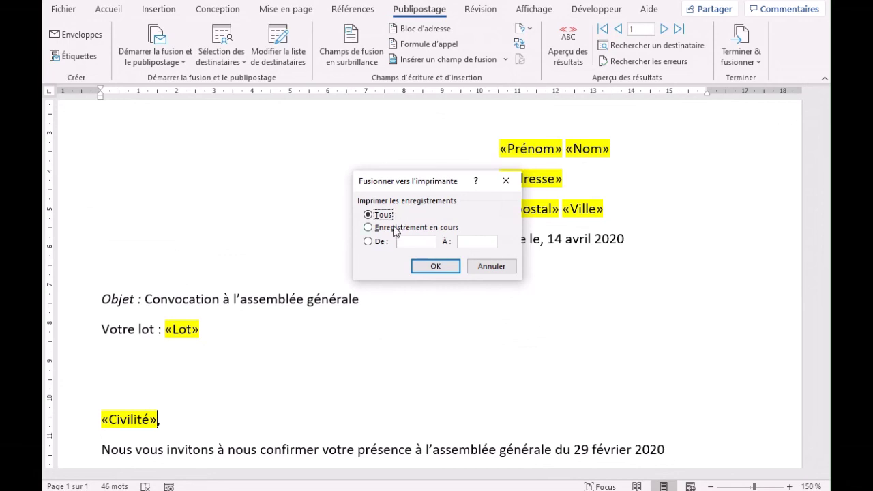
- Try limiting the print merge to the current record, and to the range of records 5 to 15
click(394, 228)
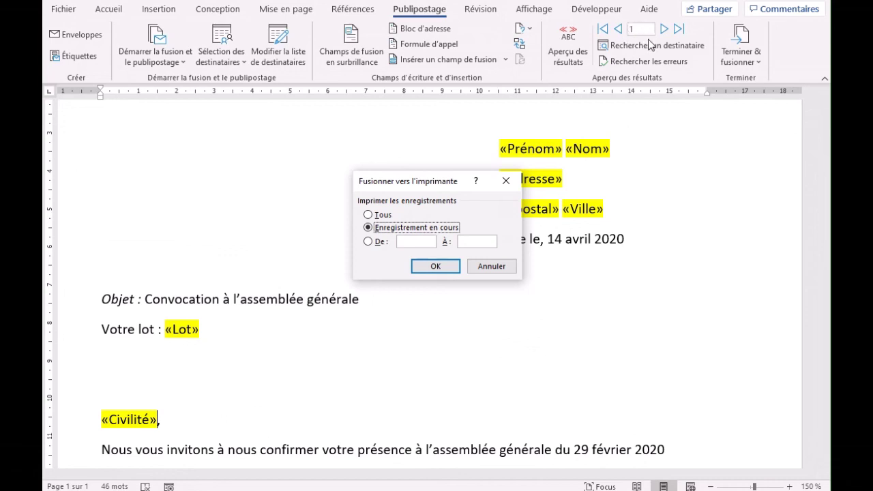
click(369, 242)
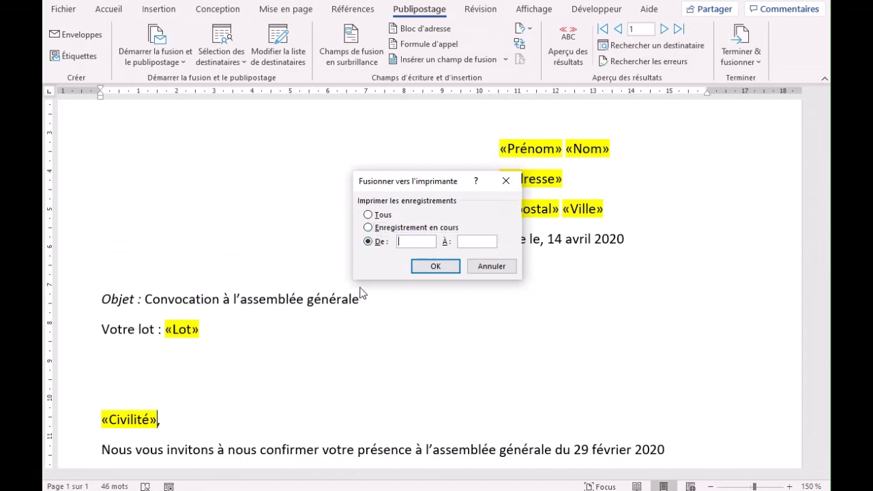
text(5)
click(486, 242)
text(15)
- Merge all records to the printer and print one copy with Microsoft Print to PDF
click(382, 215)
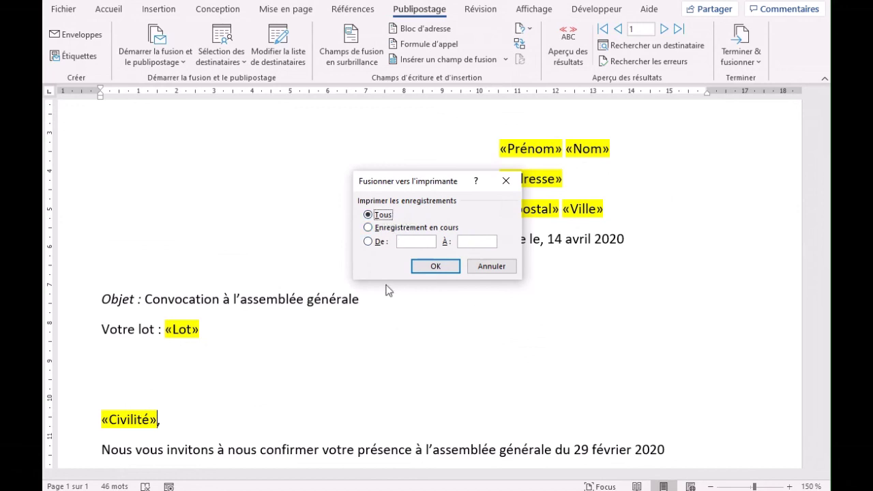
click(440, 271)
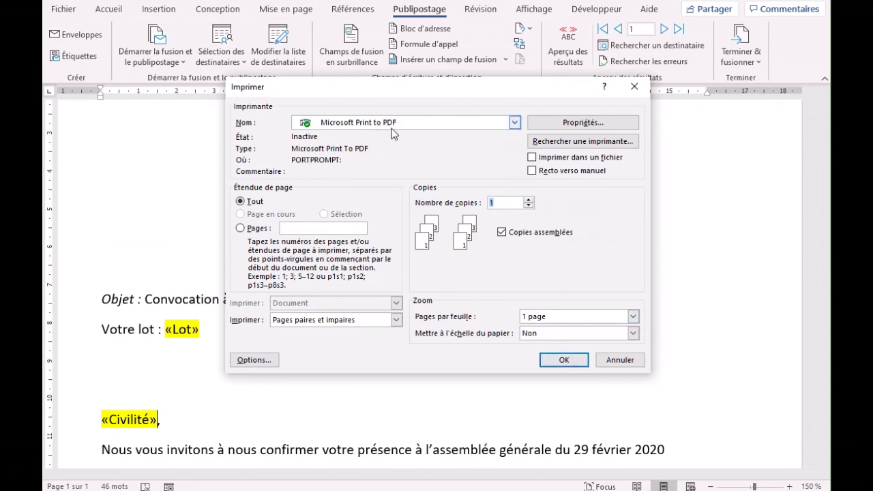
click(575, 360)
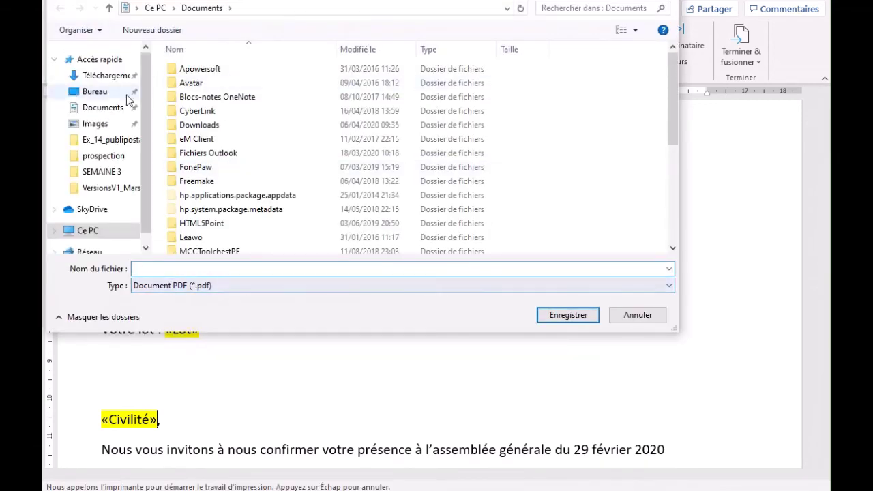
- Save the merged letters as a PDF named essai in the Bureau folder
click(101, 96)
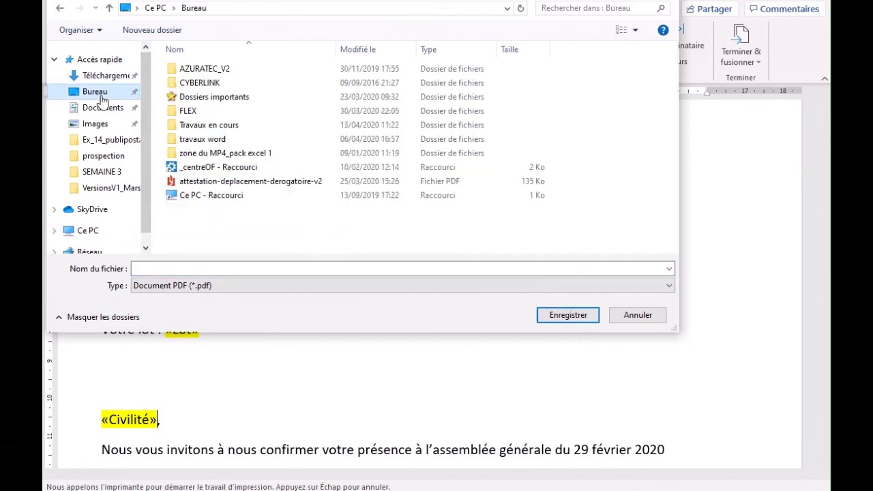
click(249, 268)
text(essai)
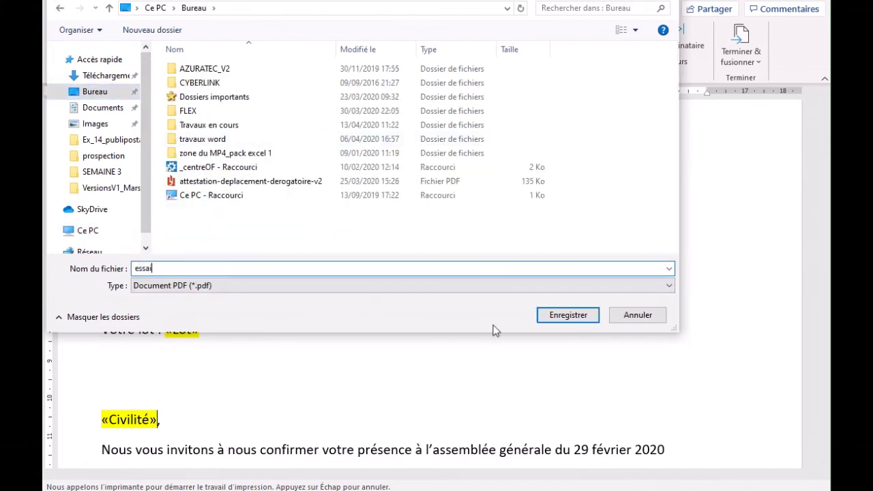
click(576, 314)
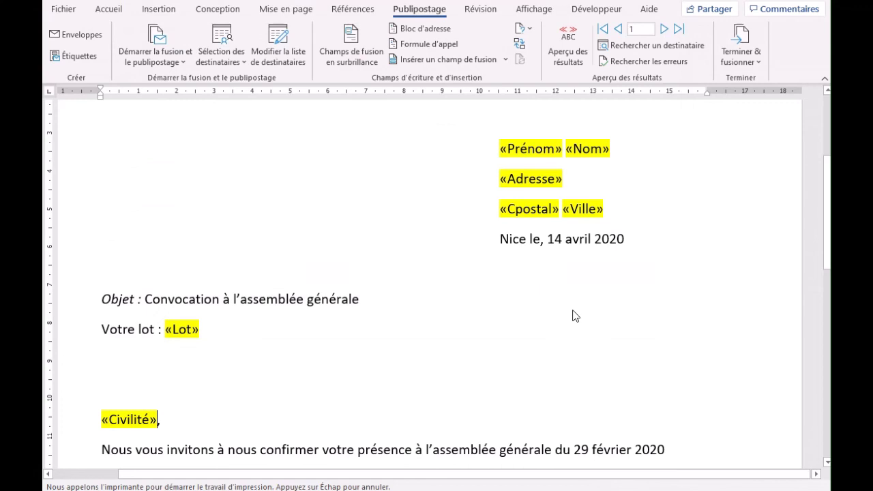